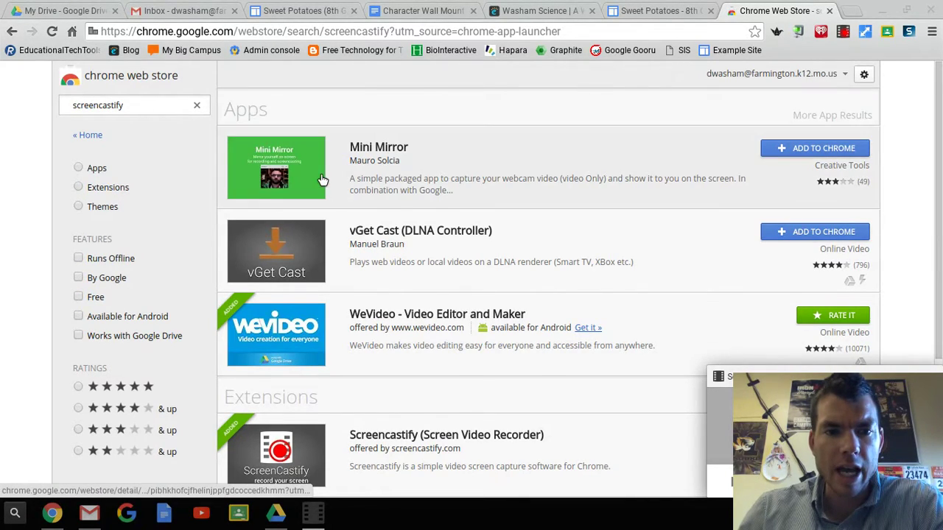
Scroll through the Screencastify Web Store results, then return to the 'Sweet Potatoes - 8th' tab
scroll(322, 180, "down", 3)
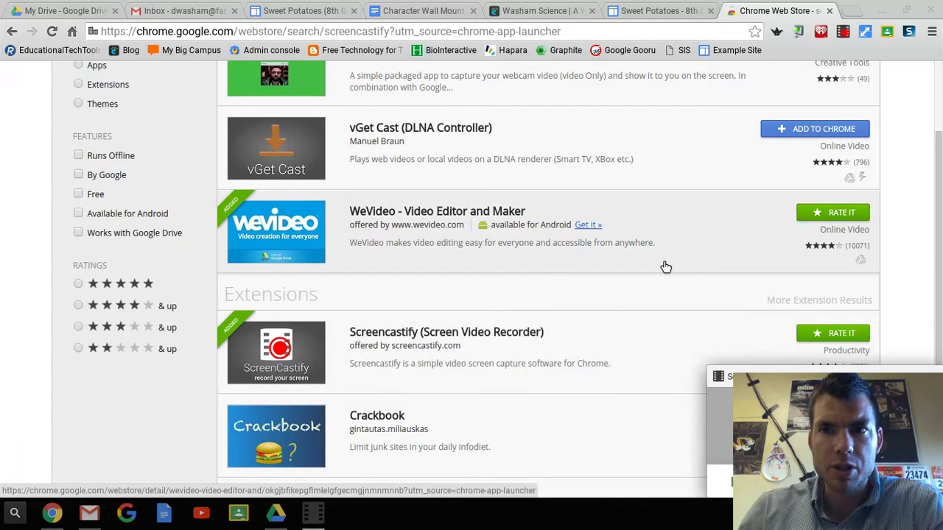
left_click(647, 12)
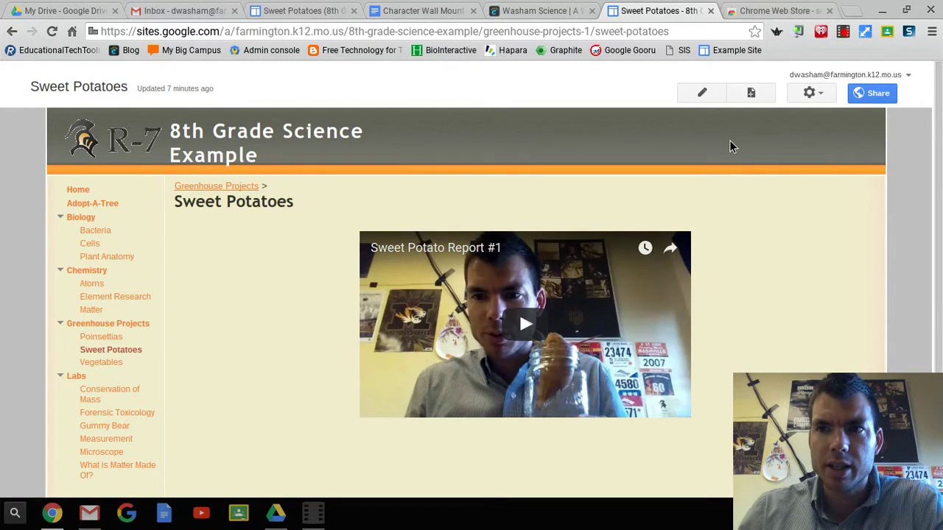
Stop the running Screencastify webcam recording so it saves to Drive and YouTube
left_click(844, 33)
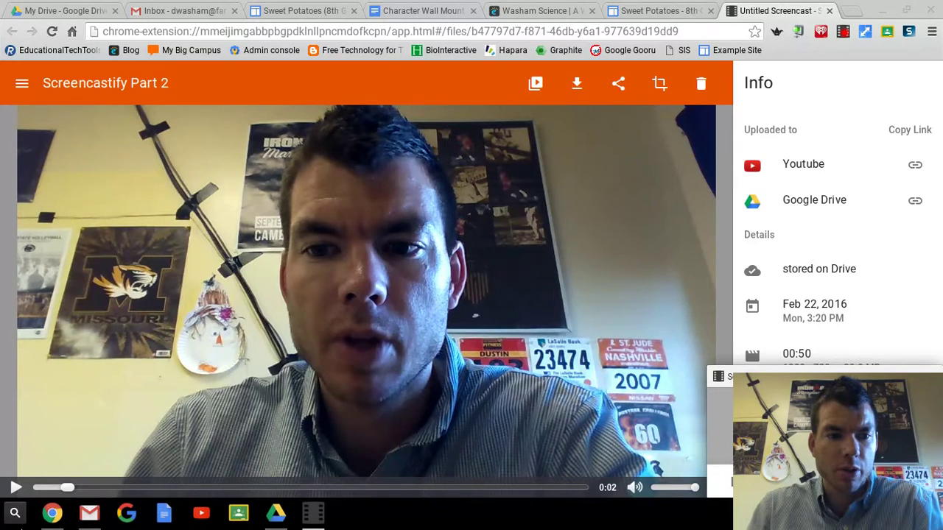
Play and pause Screencastify Part 2, cancel renaming, and open its Share Screencast details
left_click(16, 489)
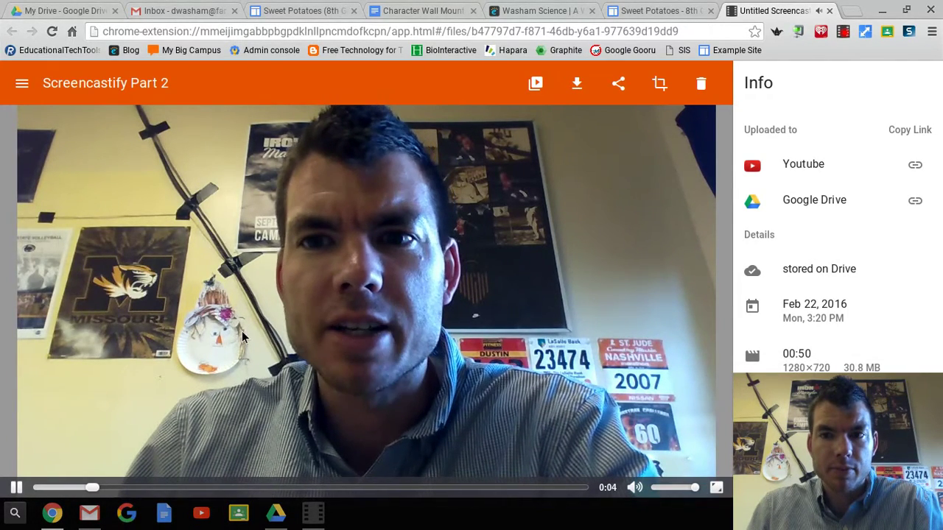
left_click(16, 489)
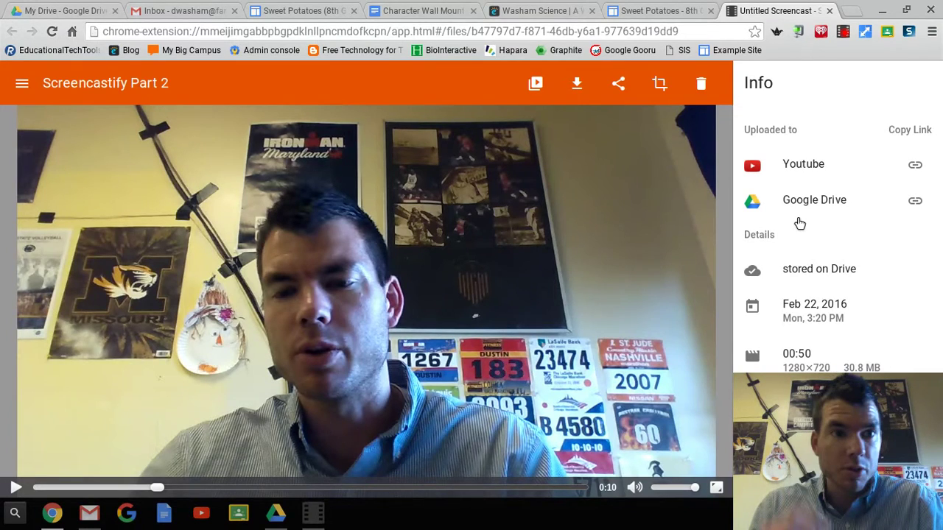
left_click(120, 86)
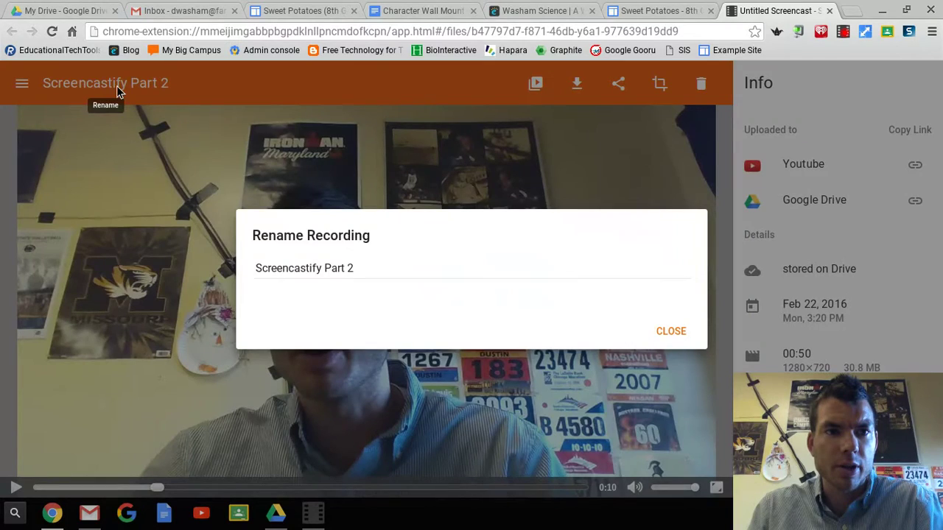
left_click(670, 330)
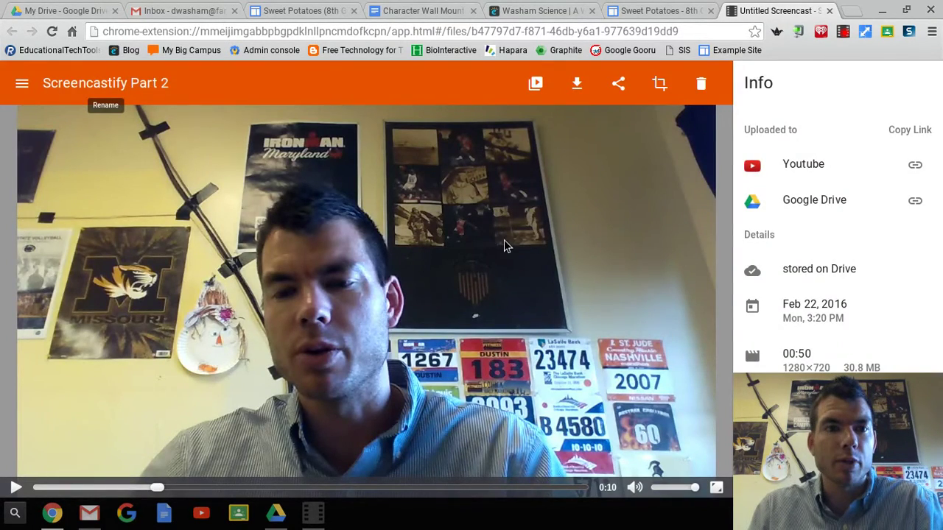
left_click(621, 85)
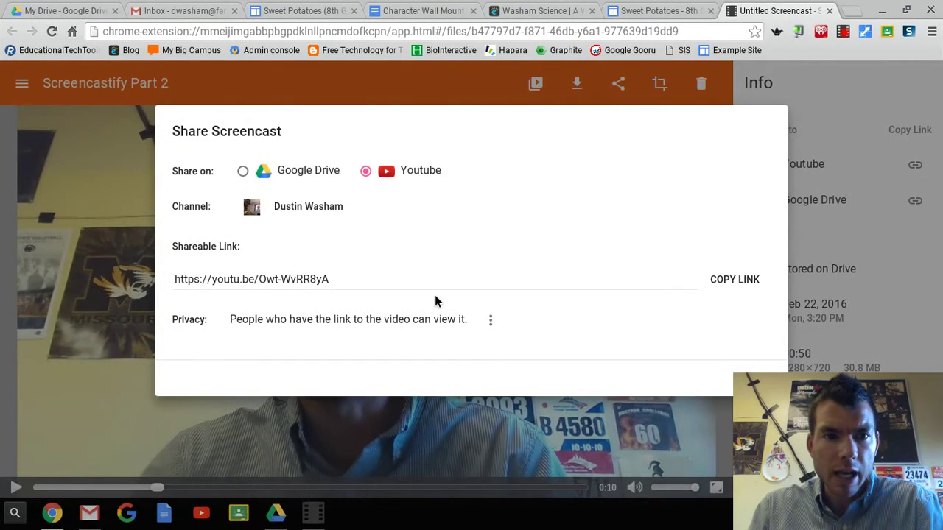
Confirm the YouTube privacy stays Unlisted, then close the Share Screencast dialog
left_click(491, 323)
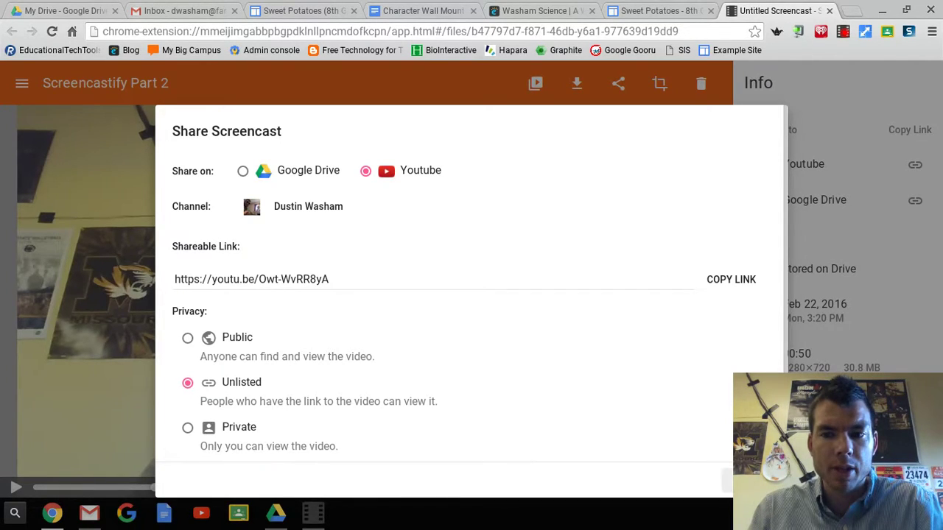
key("Escape")
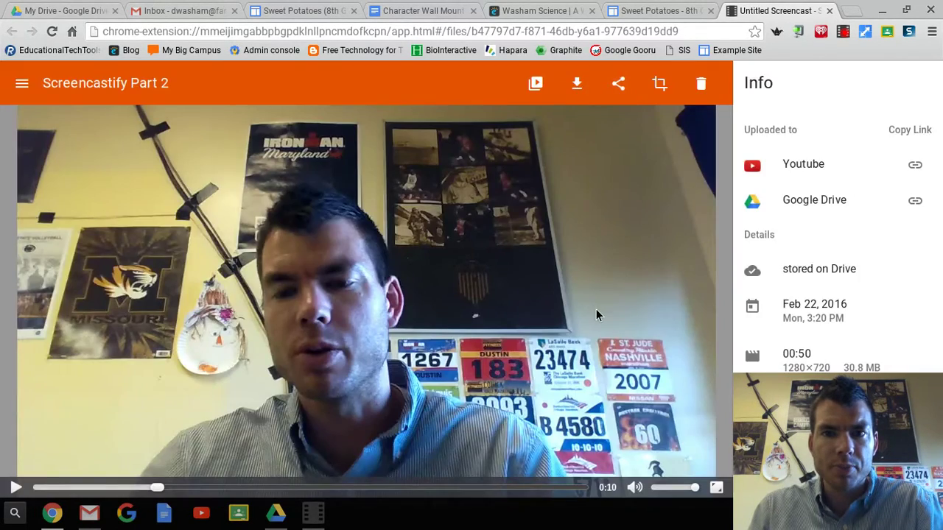
left_click(619, 85)
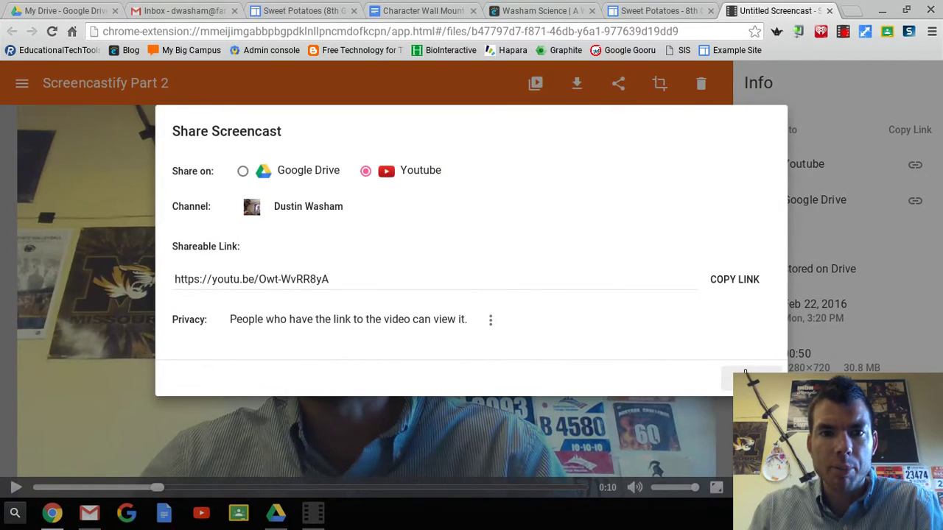
left_click(752, 379)
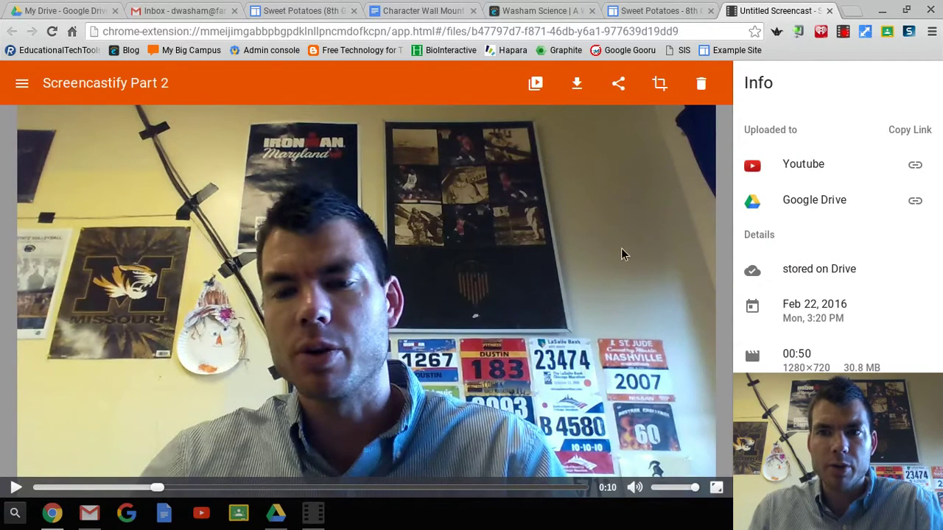
Open Screencastify Part 2 on YouTube, pause it at 0:09, and go to its Video Manager edit page
left_click(803, 167)
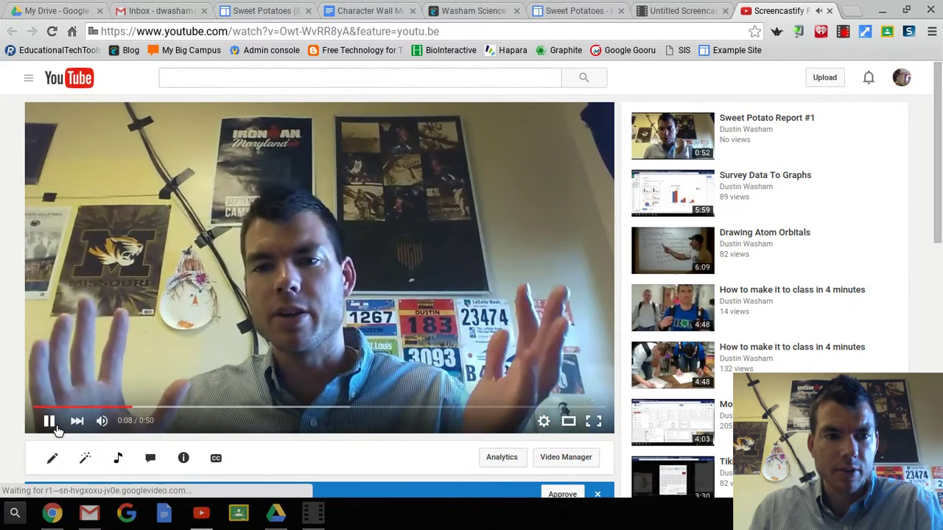
left_click(54, 423)
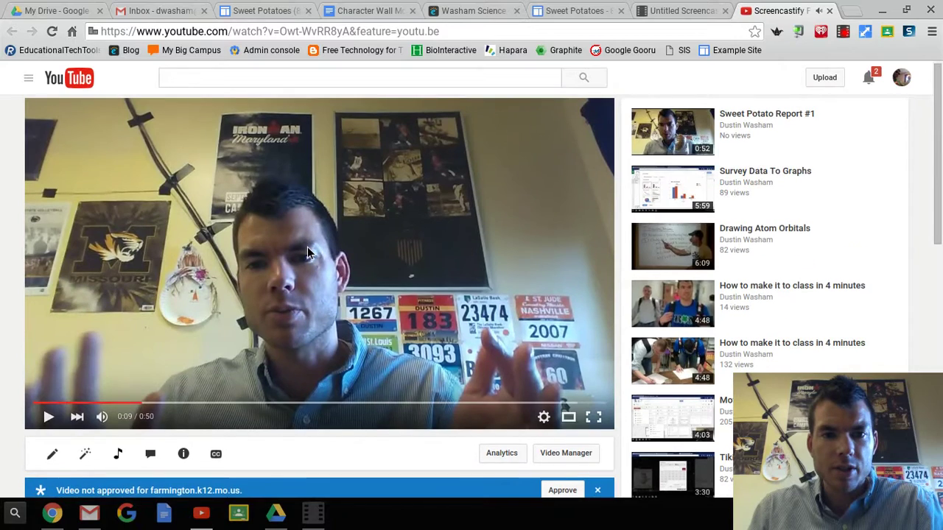
scroll(307, 247, "down", 2)
scroll(307, 247, "up", 1)
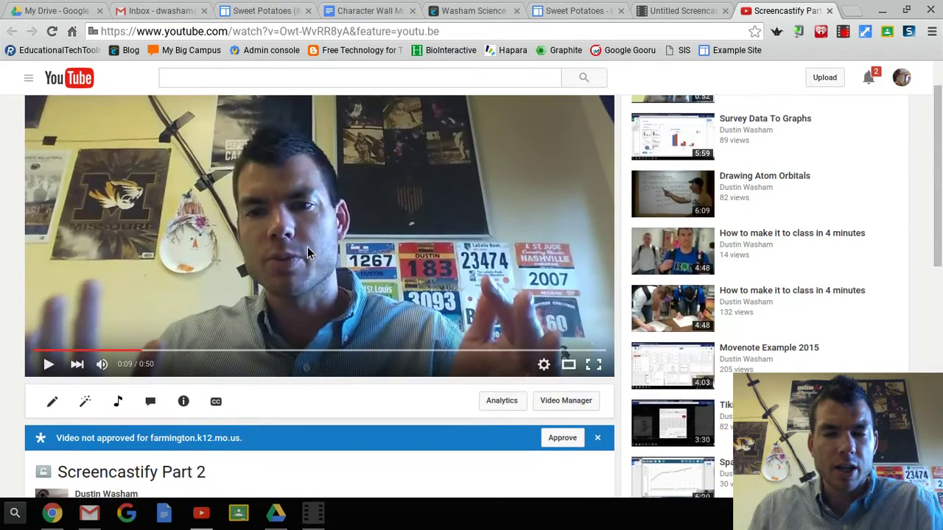
scroll(308, 247, "down", 2)
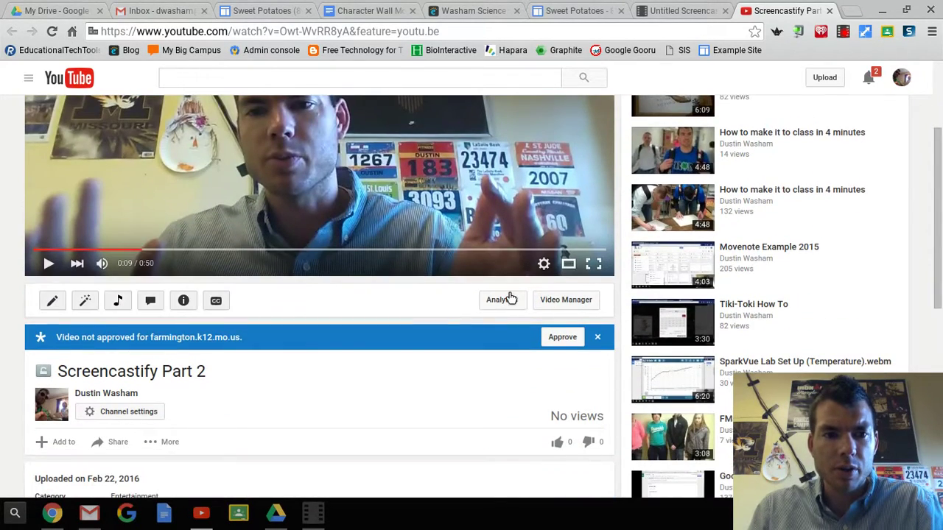
left_click(559, 304)
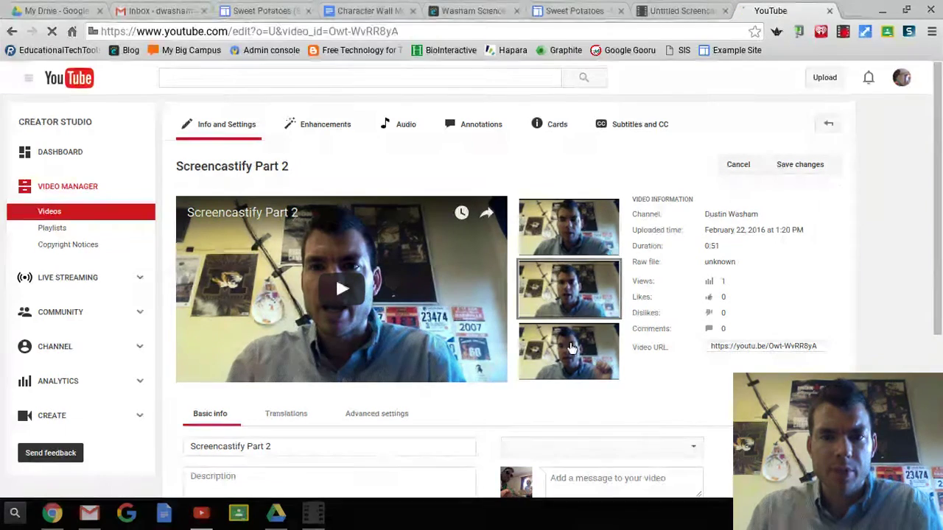
Choose the third frame as the video's thumbnail
scroll(564, 322, "down", 2)
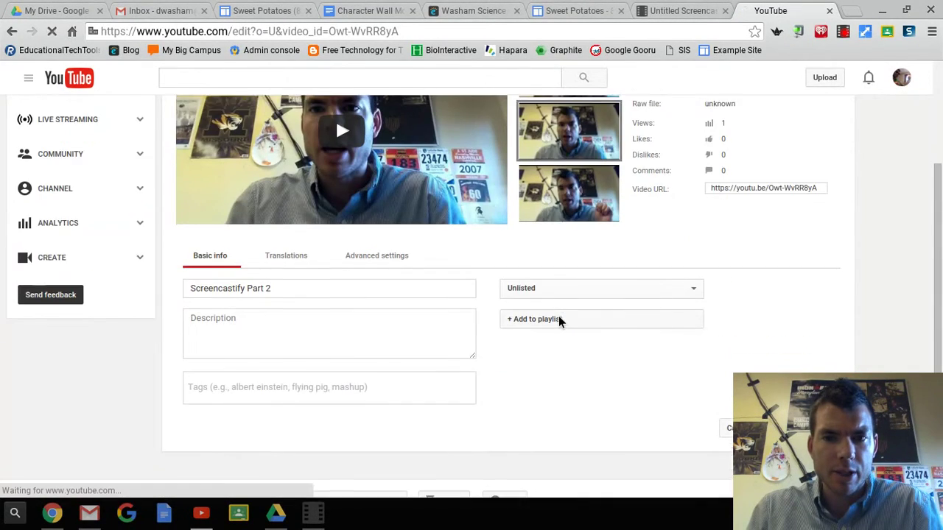
scroll(560, 320, "up", 1)
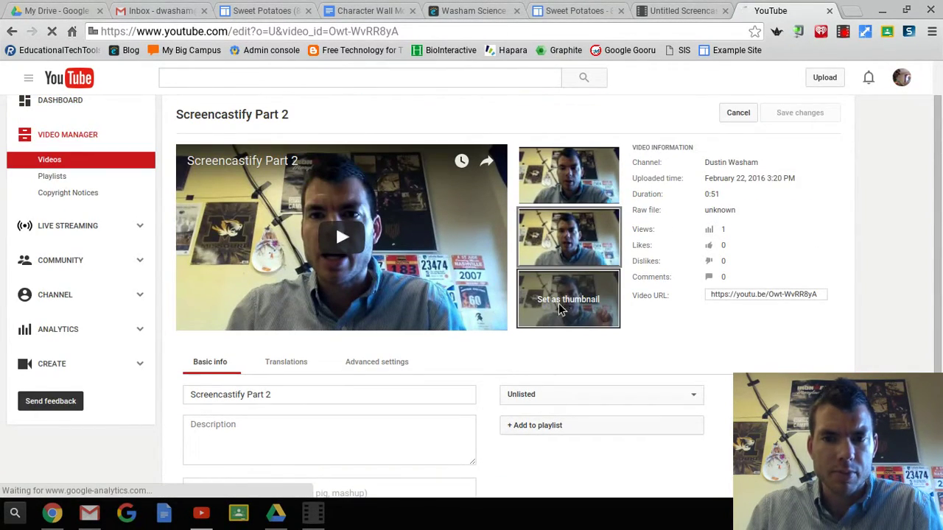
left_click(564, 309)
Add the video to the Greenhouse Projects playlist and change its privacy from Unlisted to Public
scroll(317, 309, "down", 2)
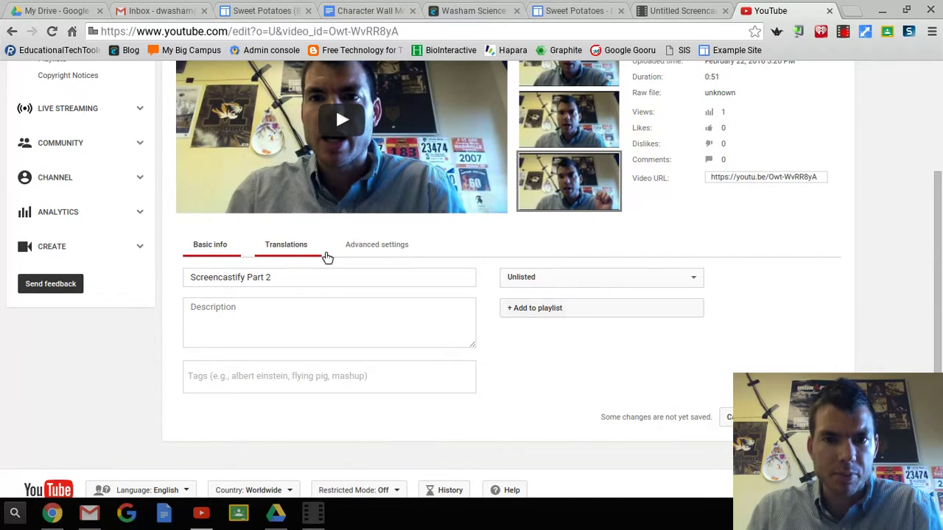
left_click(571, 320)
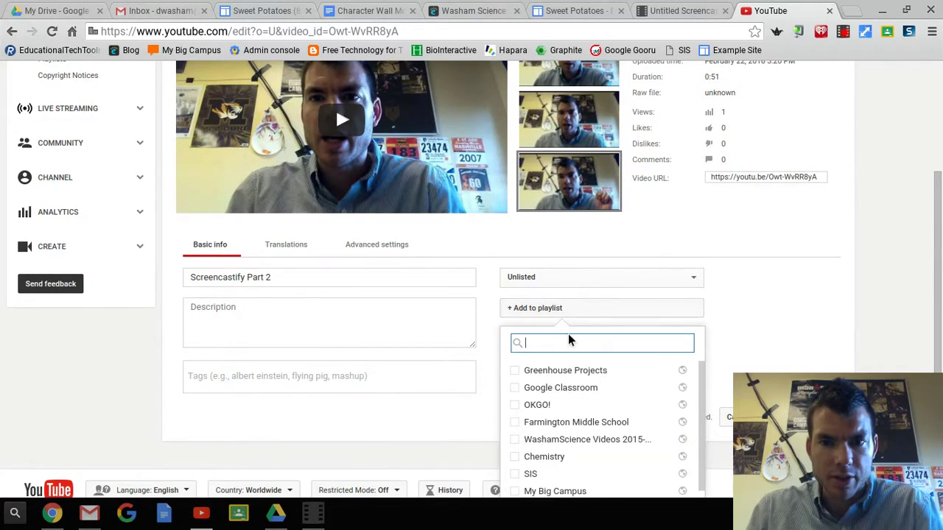
left_click(517, 371)
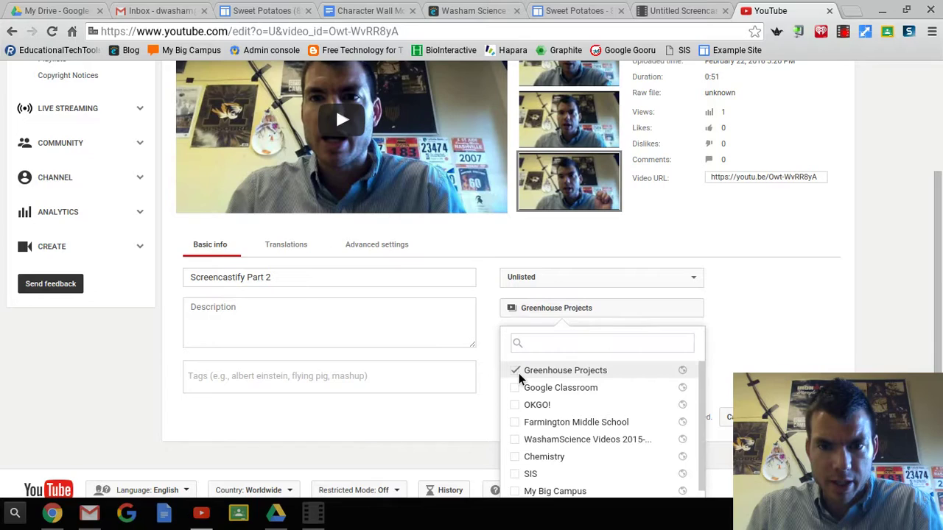
left_click(641, 283)
left_click(574, 295)
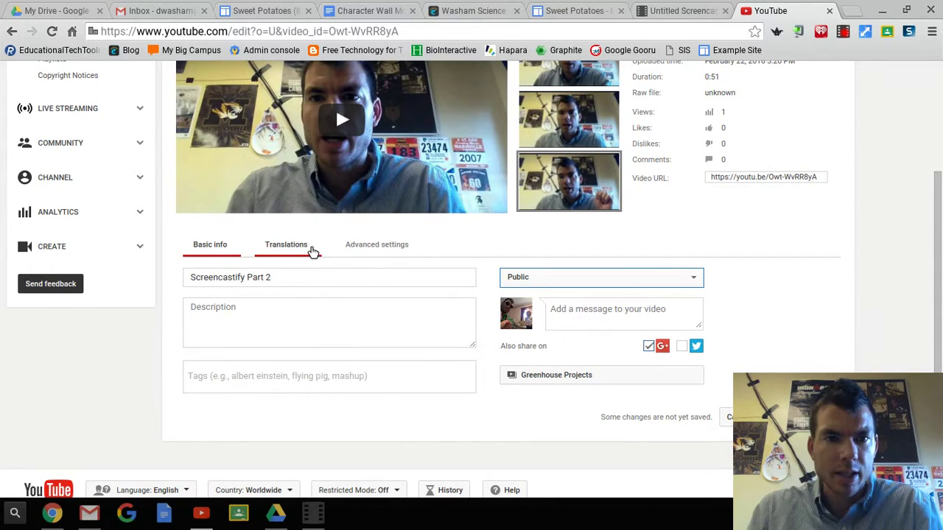
In Advanced settings, disallow comments and set the recording date to today, February 22, 2016
left_click(361, 251)
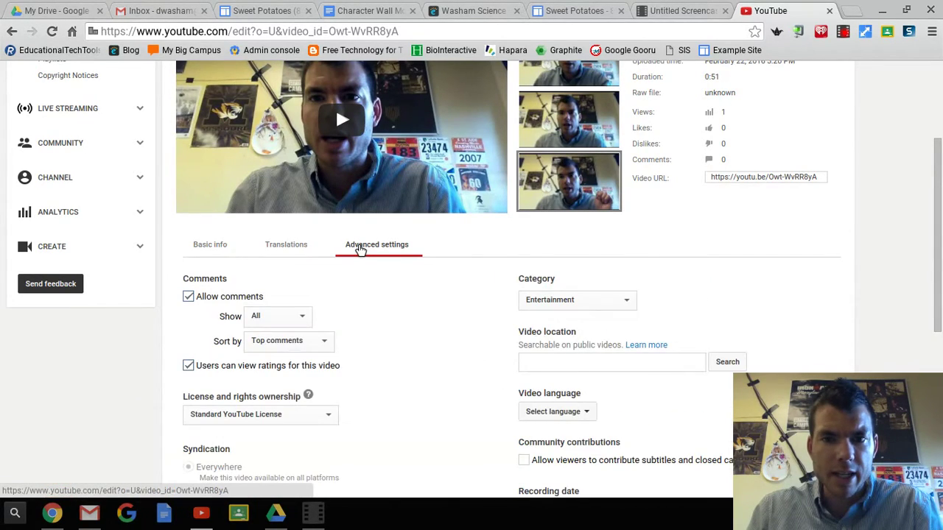
scroll(366, 322, "down", 1)
left_click(191, 280)
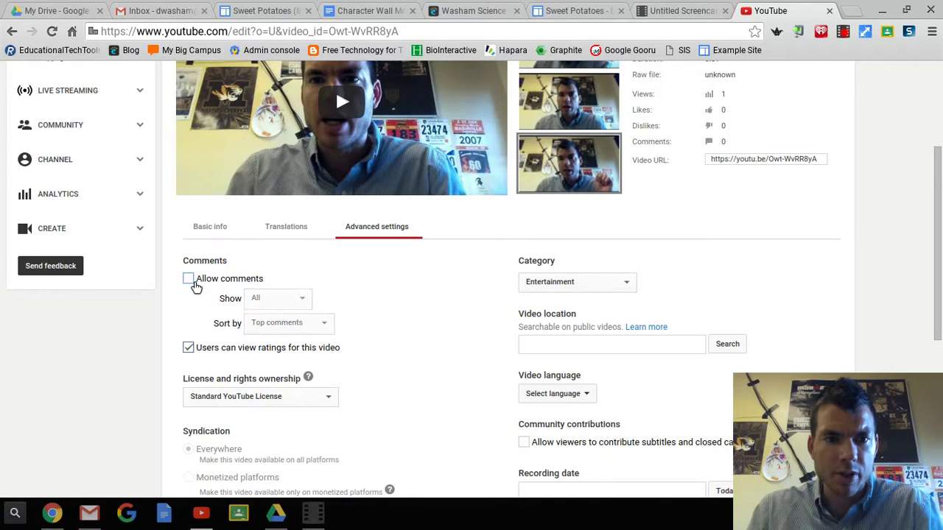
scroll(414, 295, "down", 3)
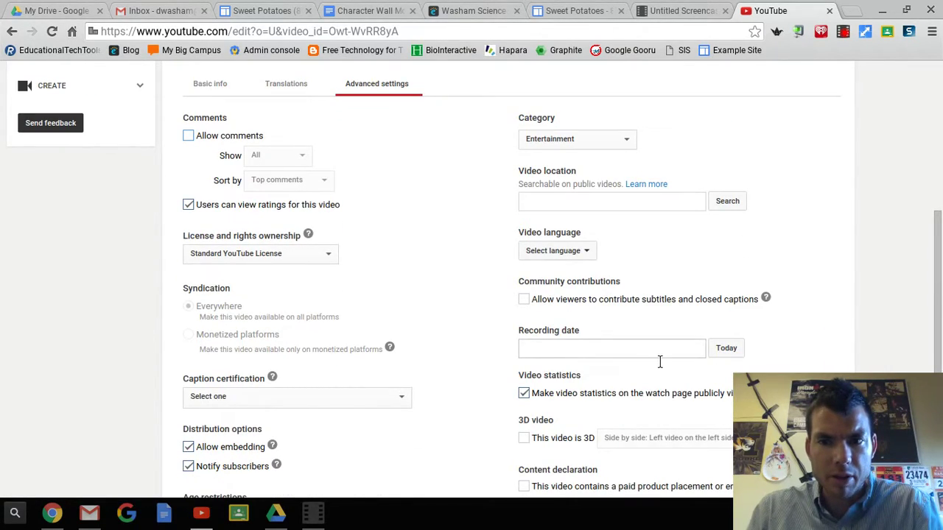
left_click(742, 355)
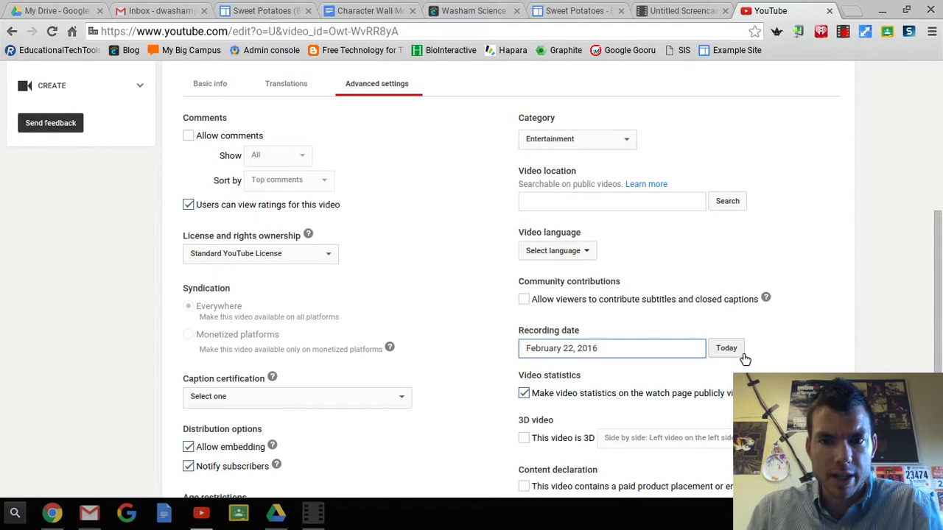
Save the video settings and select the video's short URL for copying
scroll(644, 301, "down", 1)
scroll(644, 301, "up", 3)
scroll(644, 299, "down", 3)
scroll(644, 299, "up", 3)
scroll(643, 298, "down", 3)
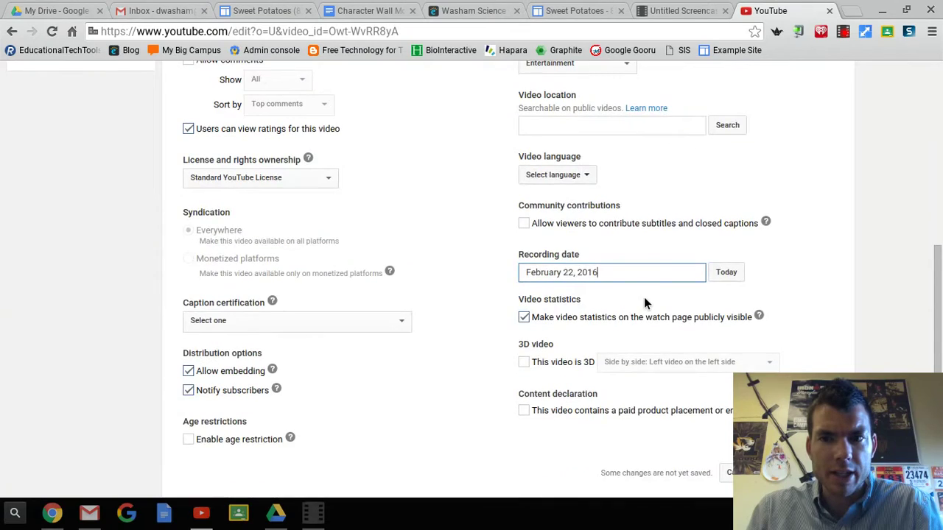
scroll(644, 299, "down", 1)
key("Return")
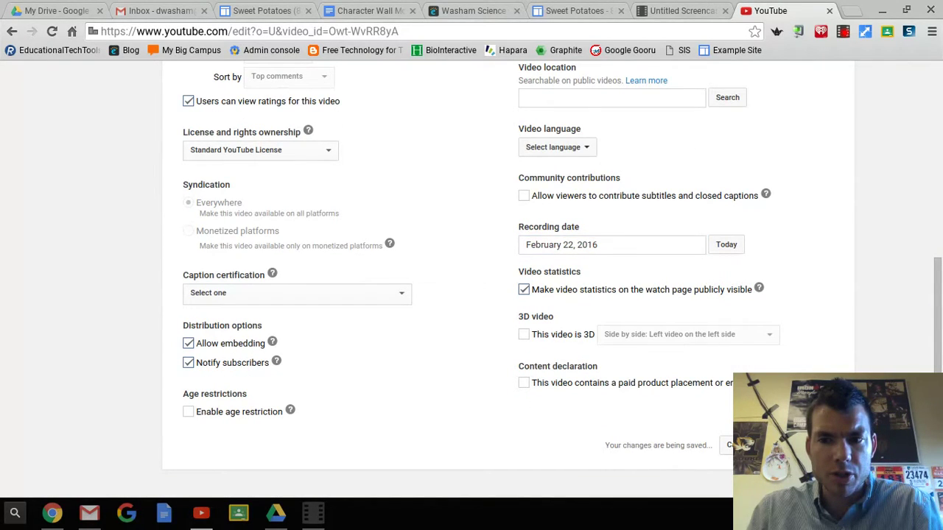
scroll(477, 319, "up", 6)
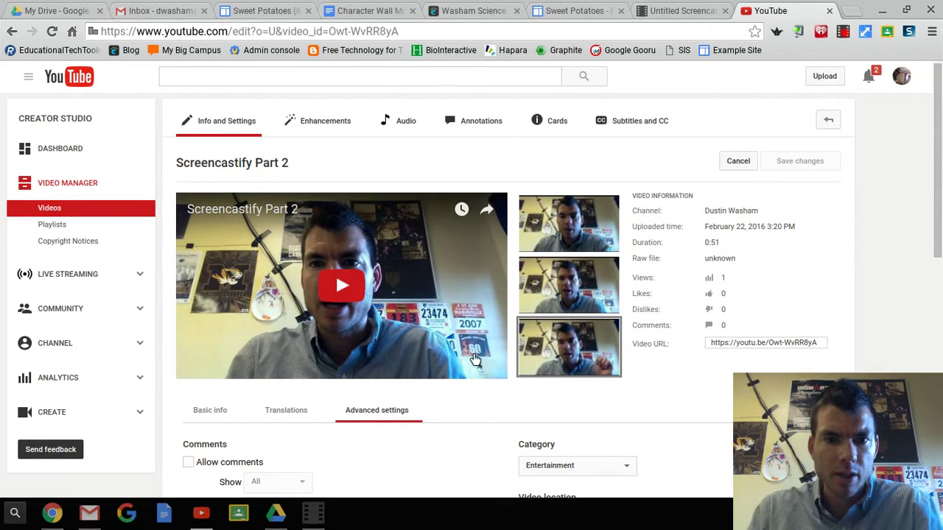
left_click(758, 344)
key("ctrl+c")
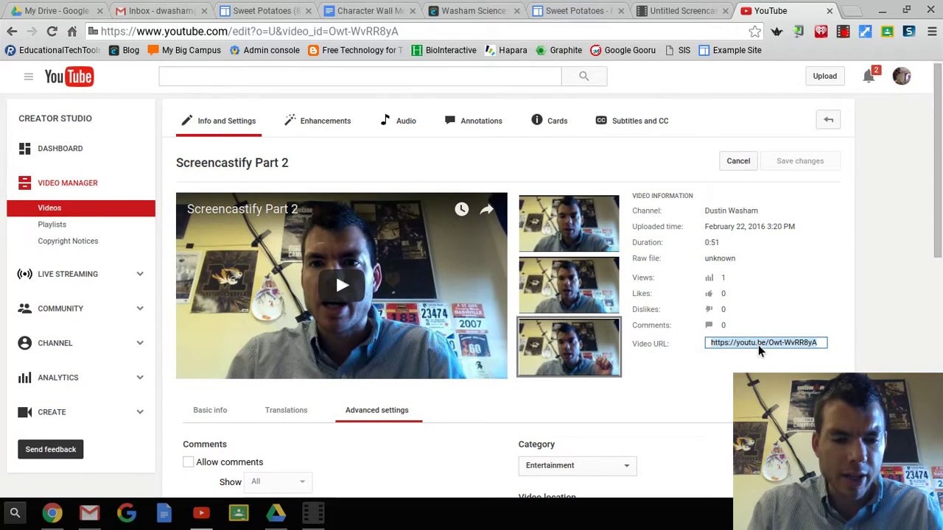
Edit the Sweet Potatoes page and add a blank line above the old video
left_click(569, 12)
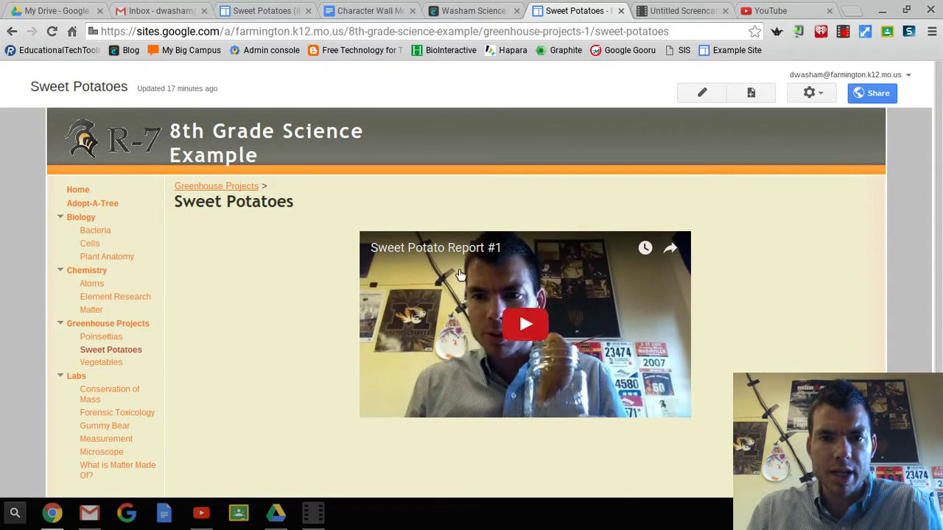
left_click(702, 96)
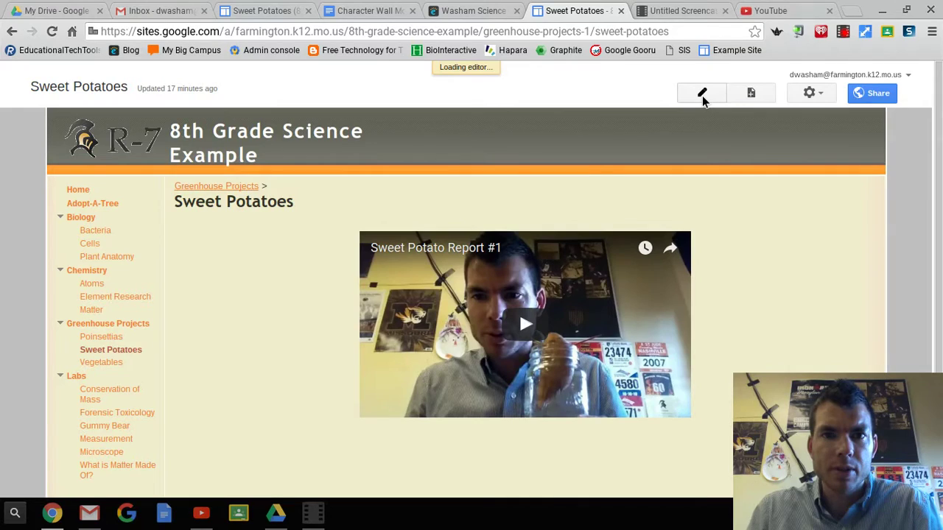
scroll(462, 277, "down", 1)
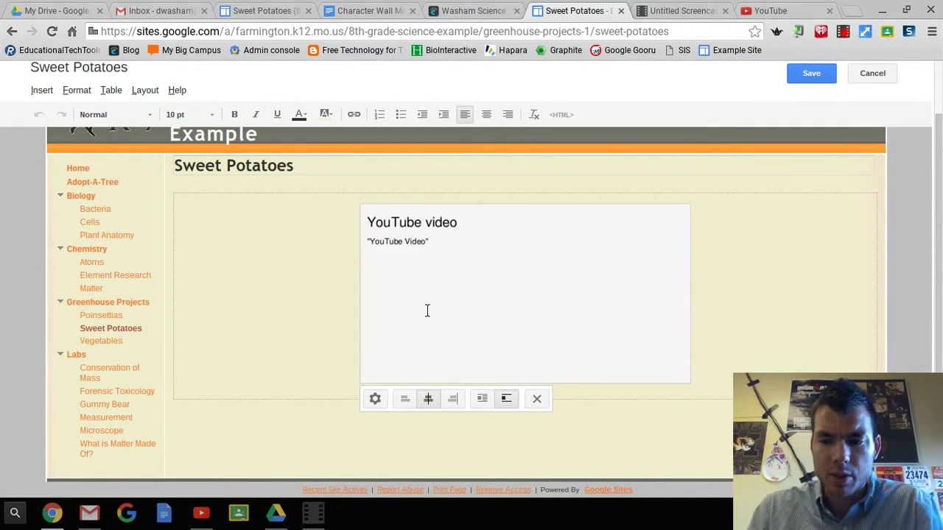
key("Return")
left_click(175, 210)
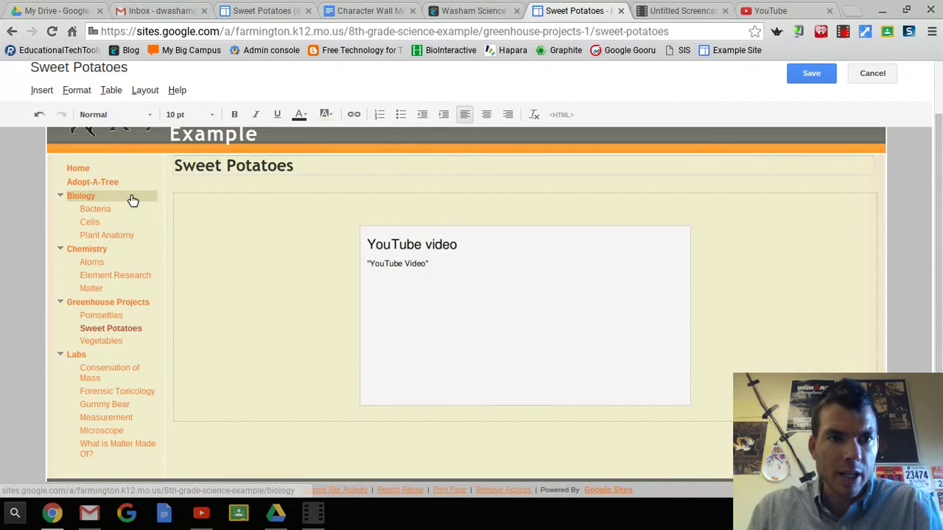
Embed the pasted YouTube link without border or title, and center it on the page
left_click(44, 90)
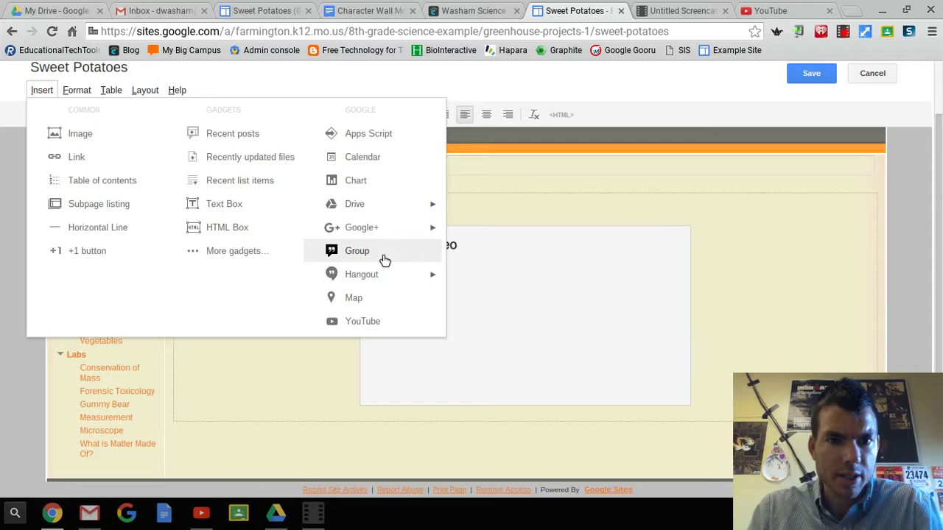
left_click(392, 329)
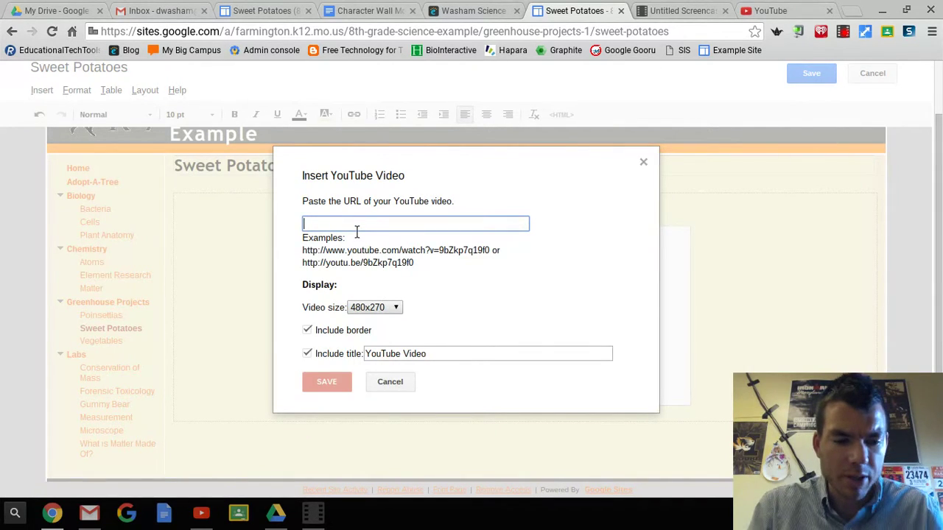
key("ctrl+v")
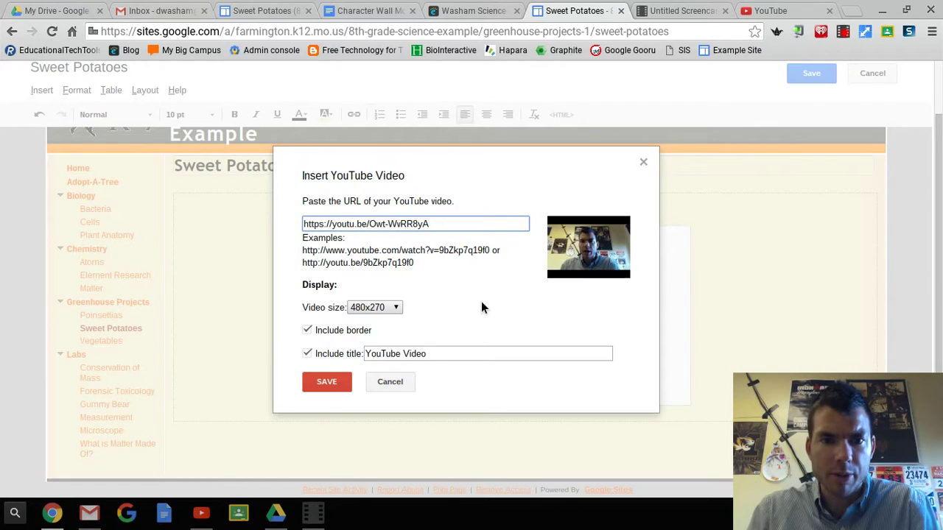
left_click(317, 333)
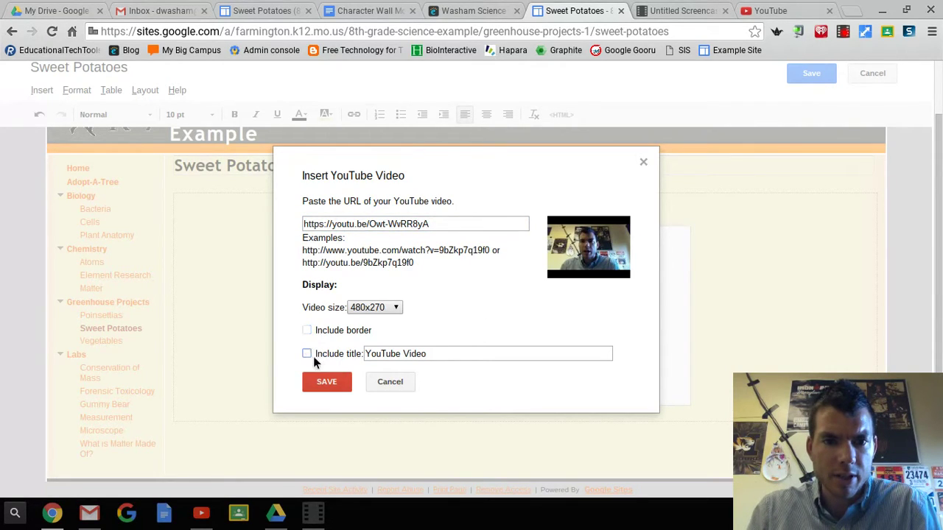
left_click(342, 385)
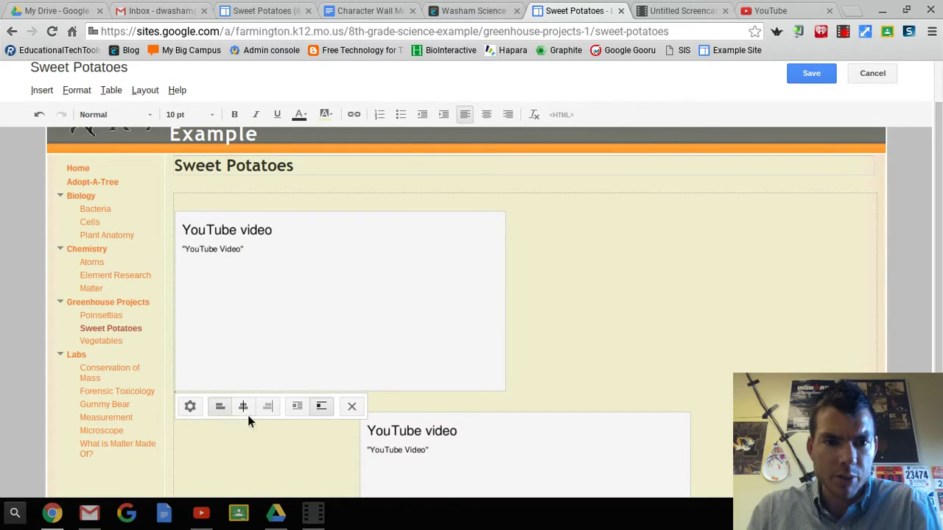
left_click(244, 413)
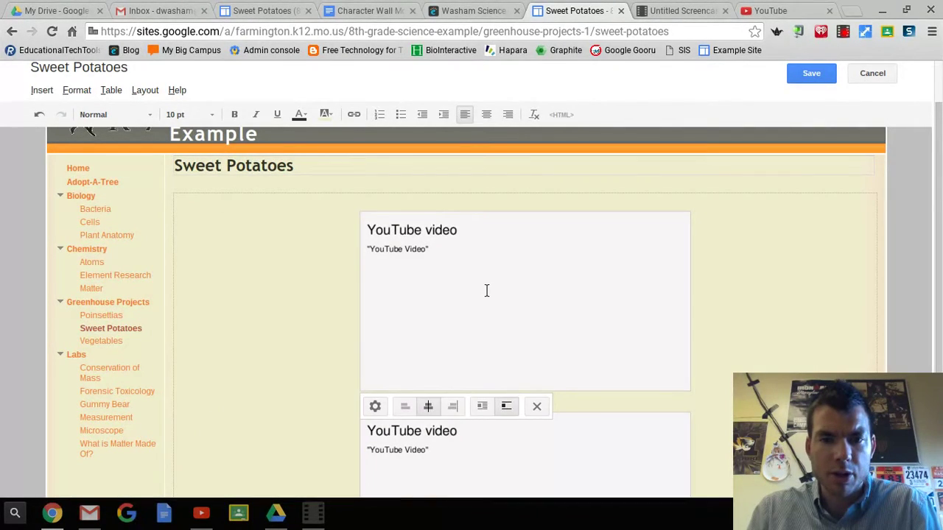
Save the Sweet Potatoes page and play Screencastify Part 2 above Sweet Potato Report #1
left_click(805, 85)
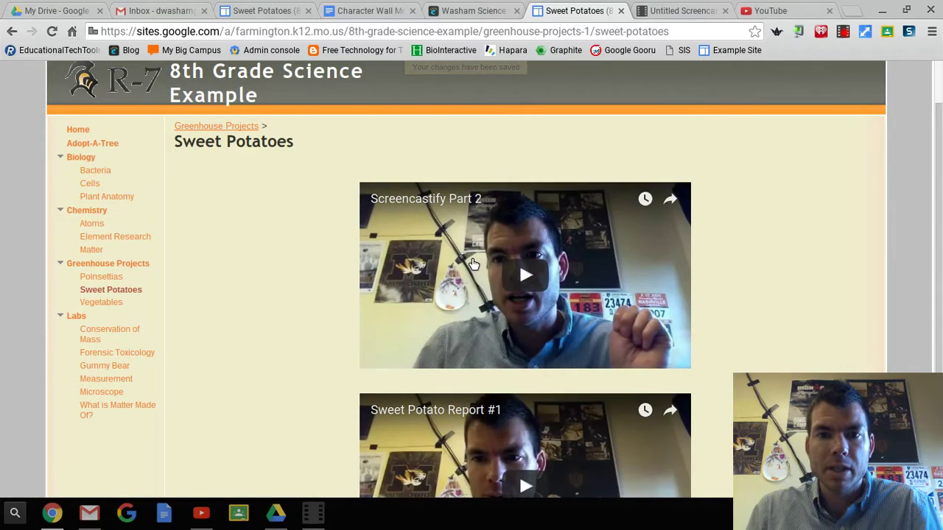
left_click(538, 279)
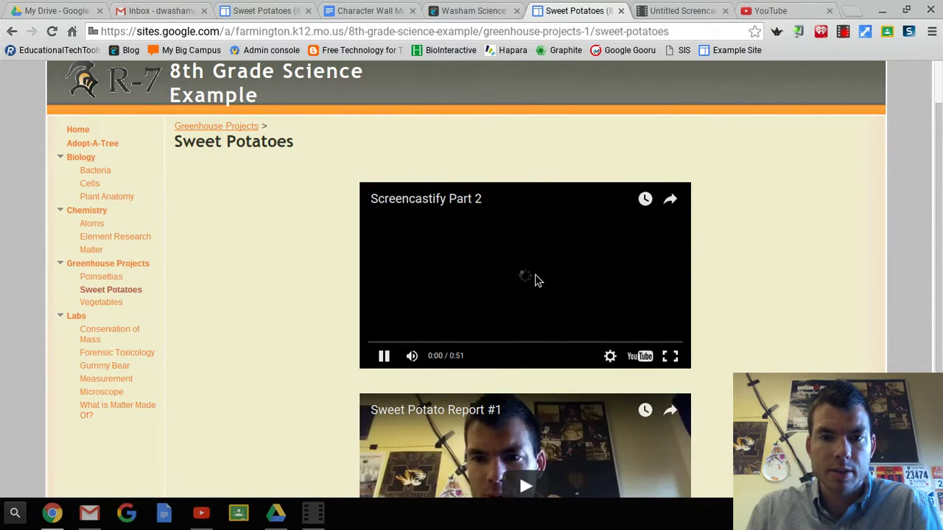